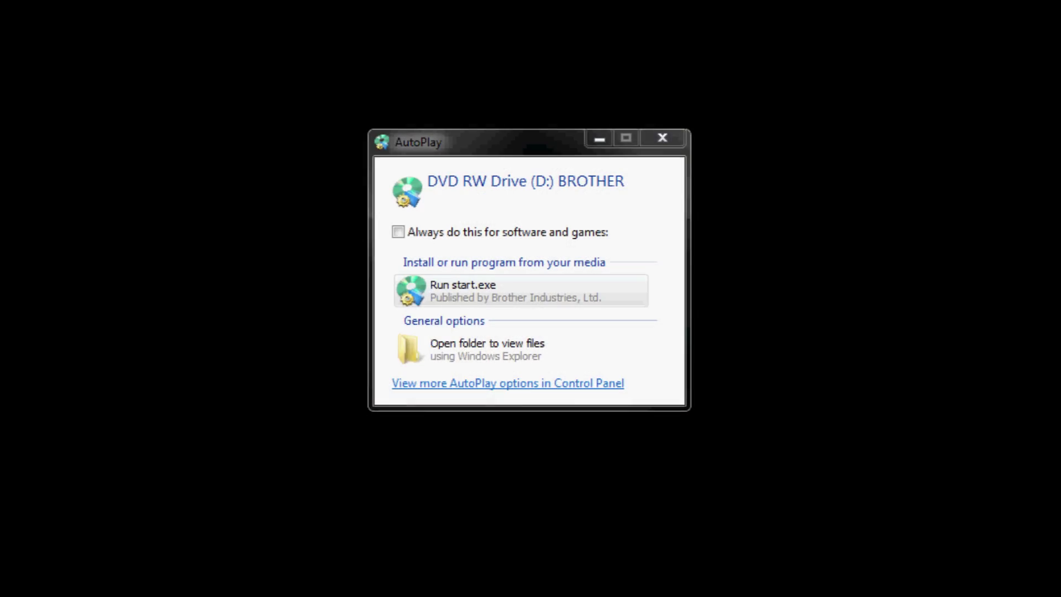
- Launch the Brother setup program (start.exe) from the disc via AutoPlay
left_click(462, 288)
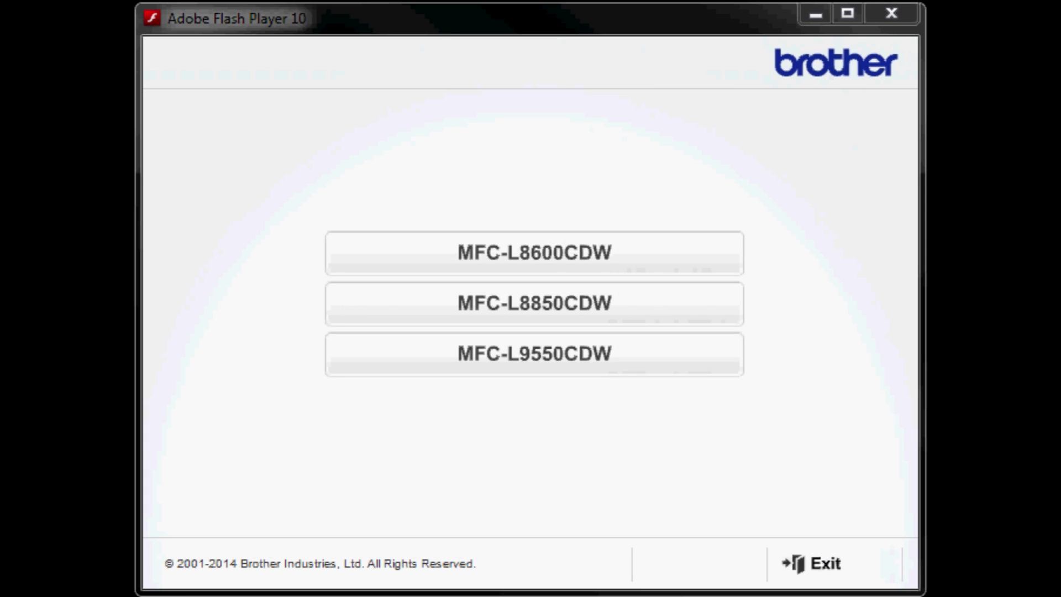
- Choose the MFC-L8850CDW model and English in the Brother CD-ROM menu
left_click(542, 314)
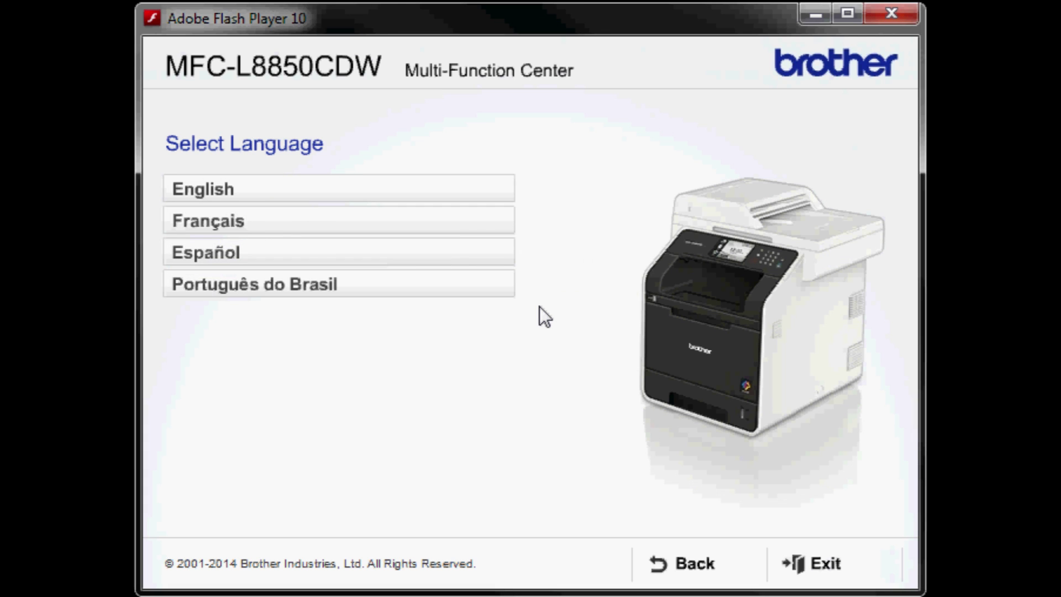
left_click(206, 199)
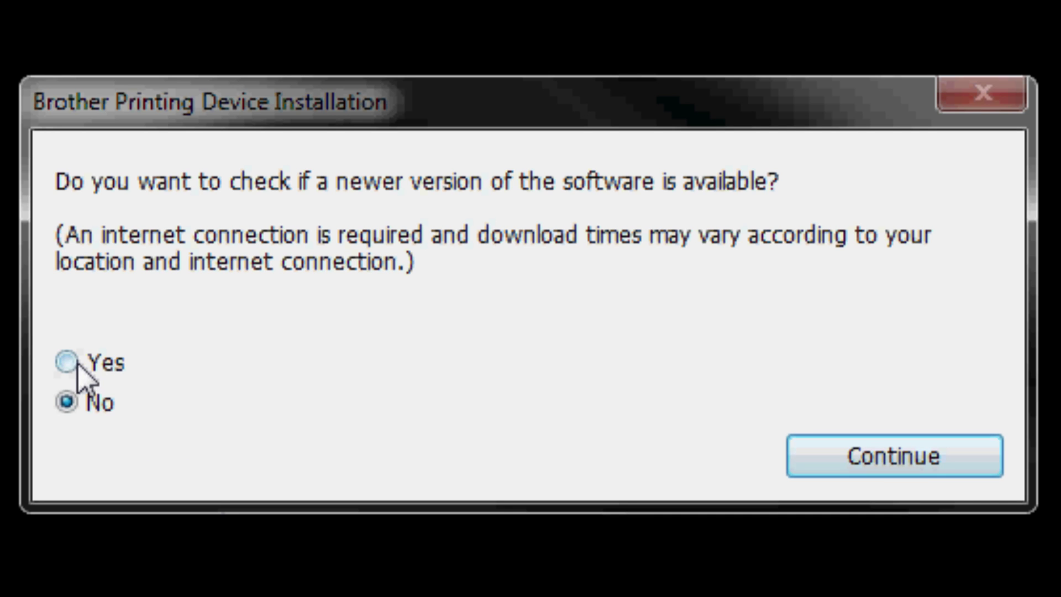
- Check for newer software, accept the licence, and choose Wireless Network Connection
left_click(69, 363)
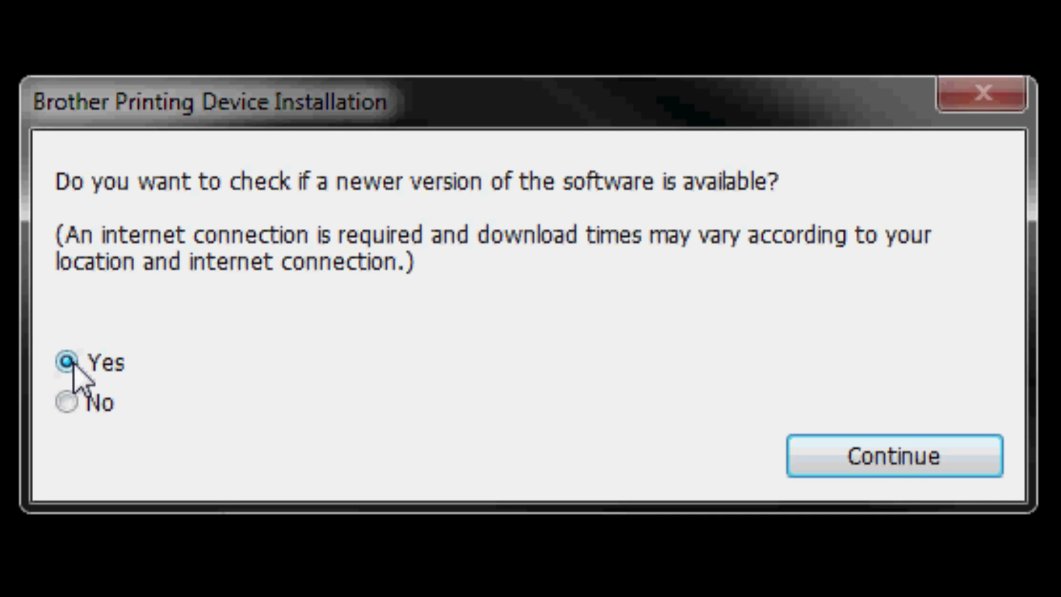
left_click(899, 468)
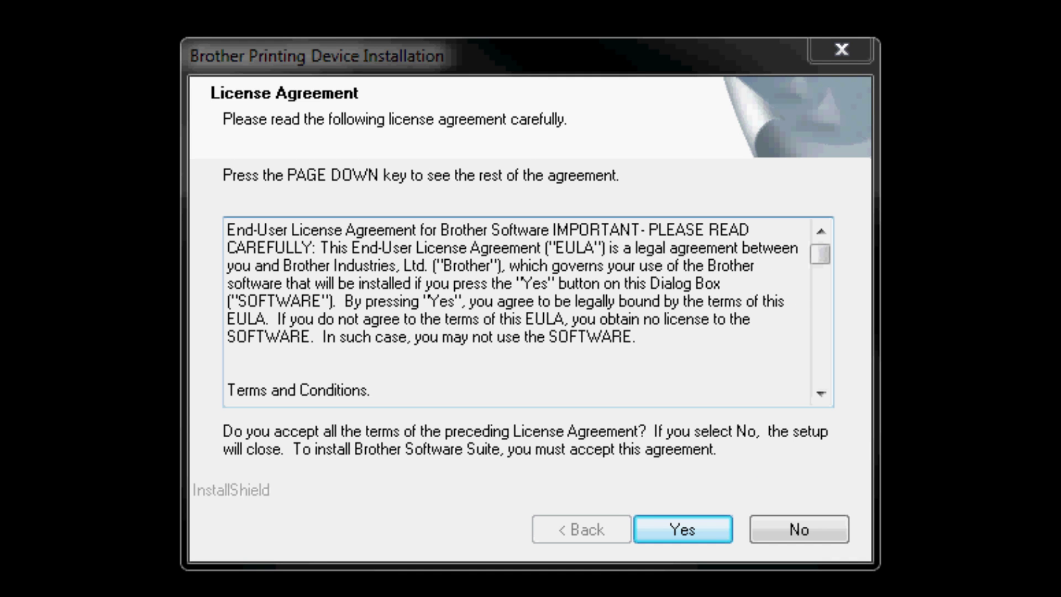
left_click(686, 535)
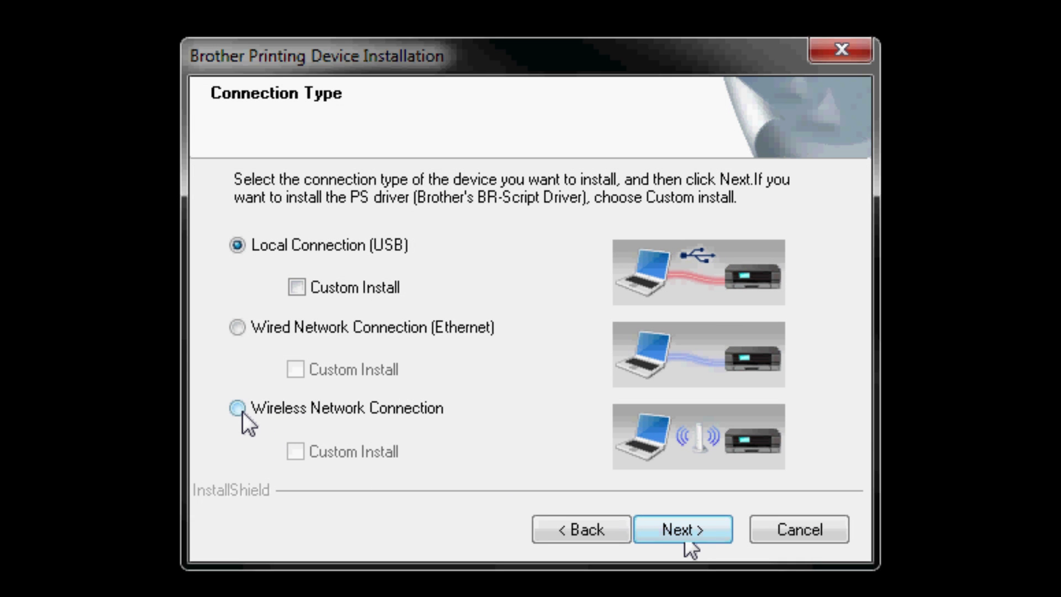
left_click(238, 409)
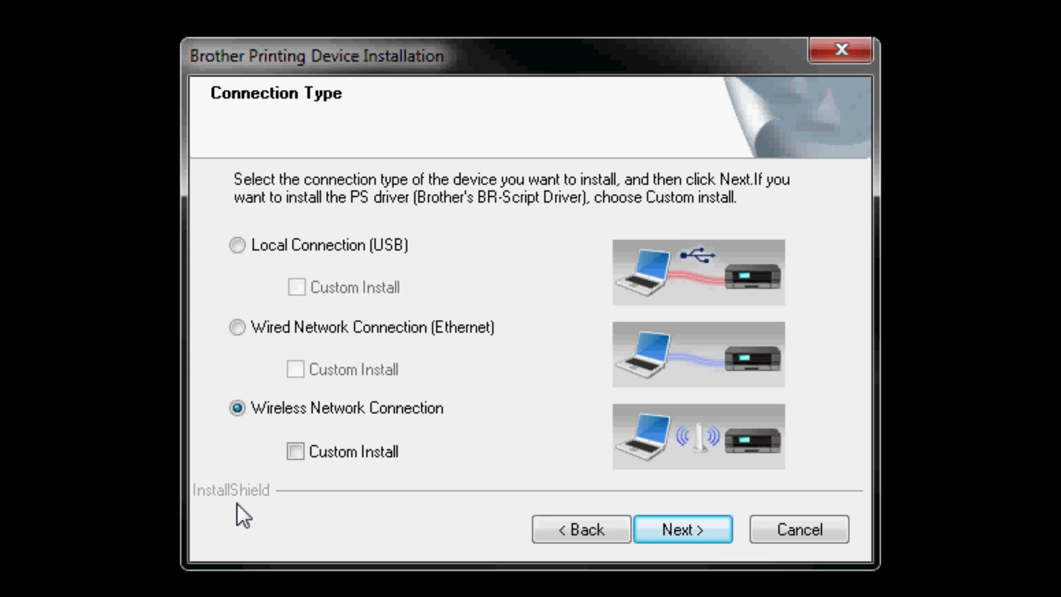
left_click(715, 529)
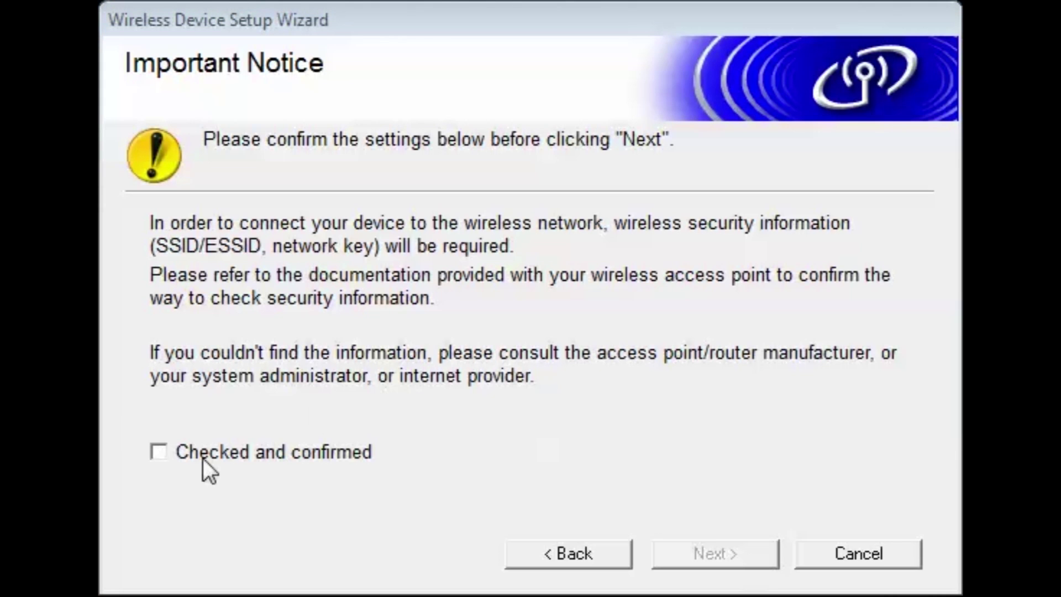
- Confirm the wireless security info is ready and dismiss the driver-ready notice
left_click(170, 453)
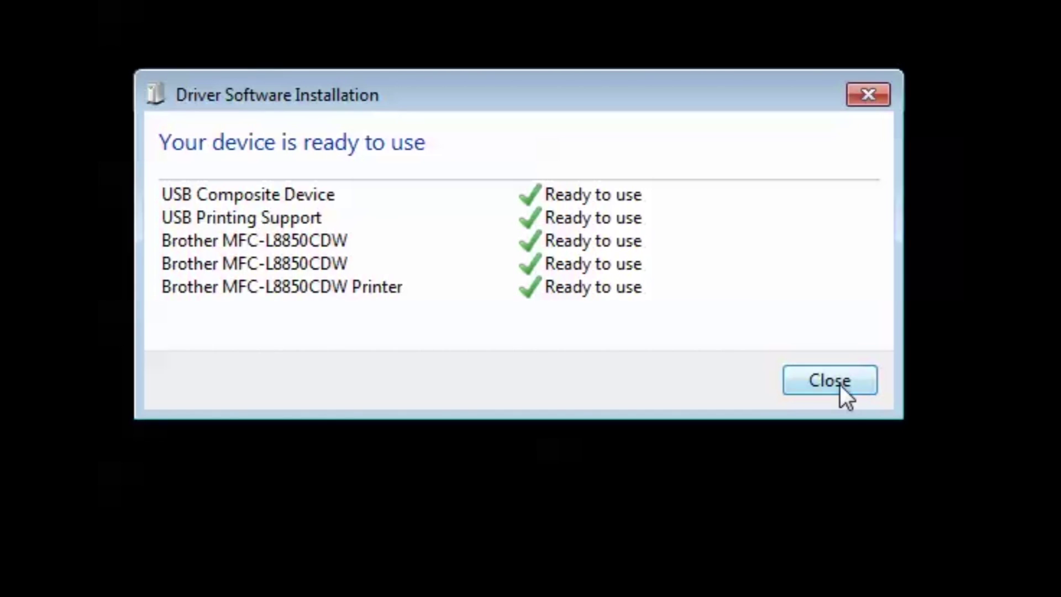
left_click(838, 382)
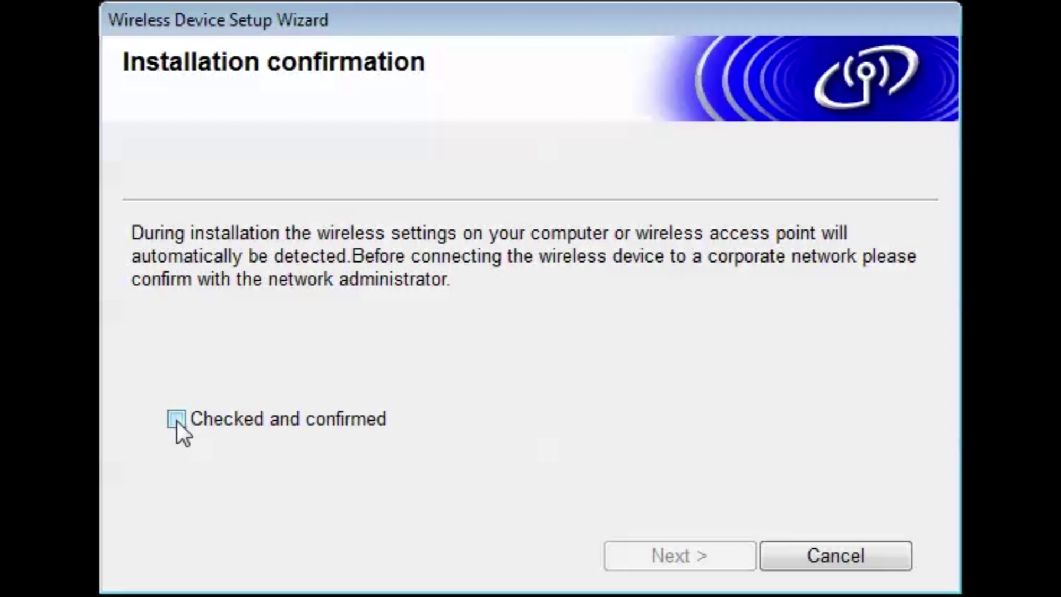
- Confirm the installation notice and connect the printer using the detected Linksys SSID
left_click(177, 419)
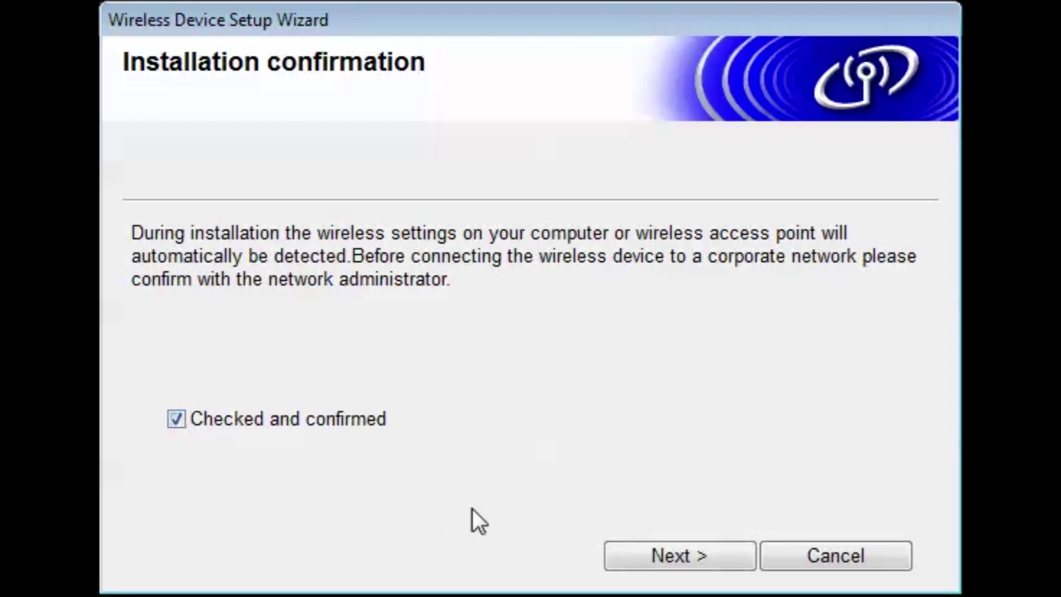
left_click(671, 559)
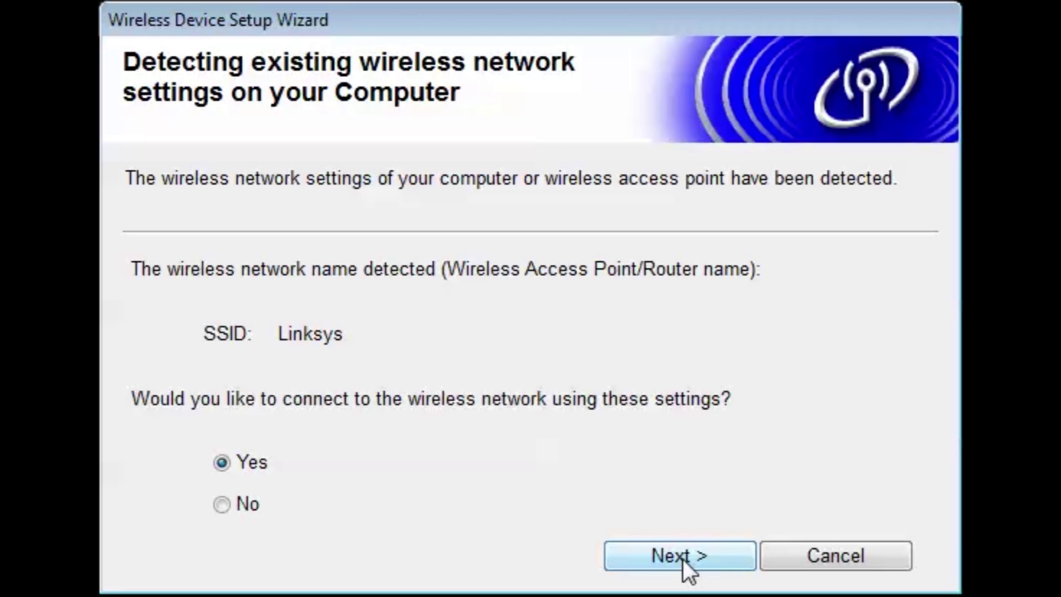
left_click(682, 559)
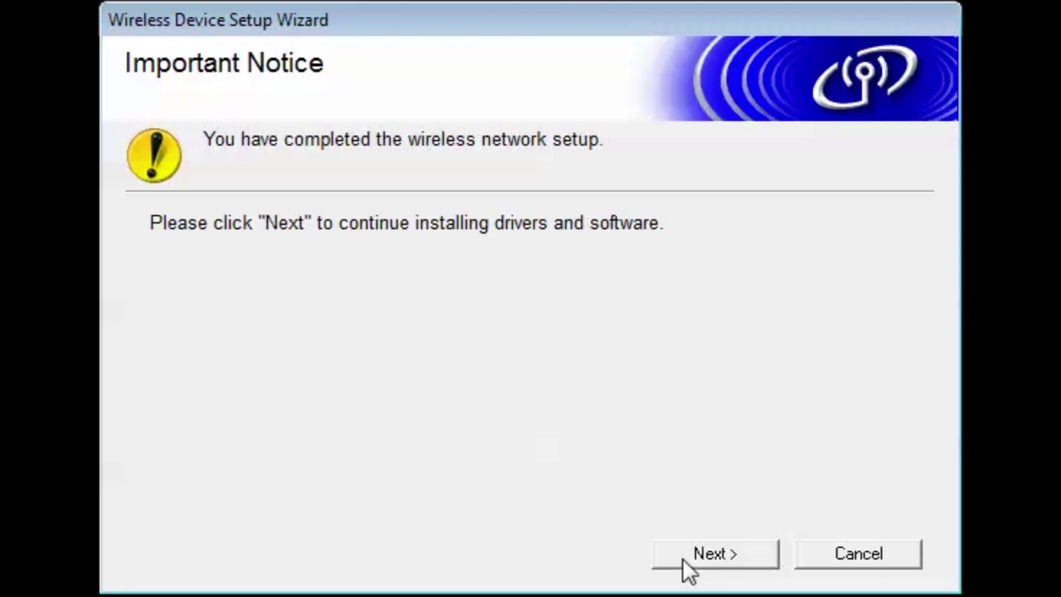
left_click(683, 558)
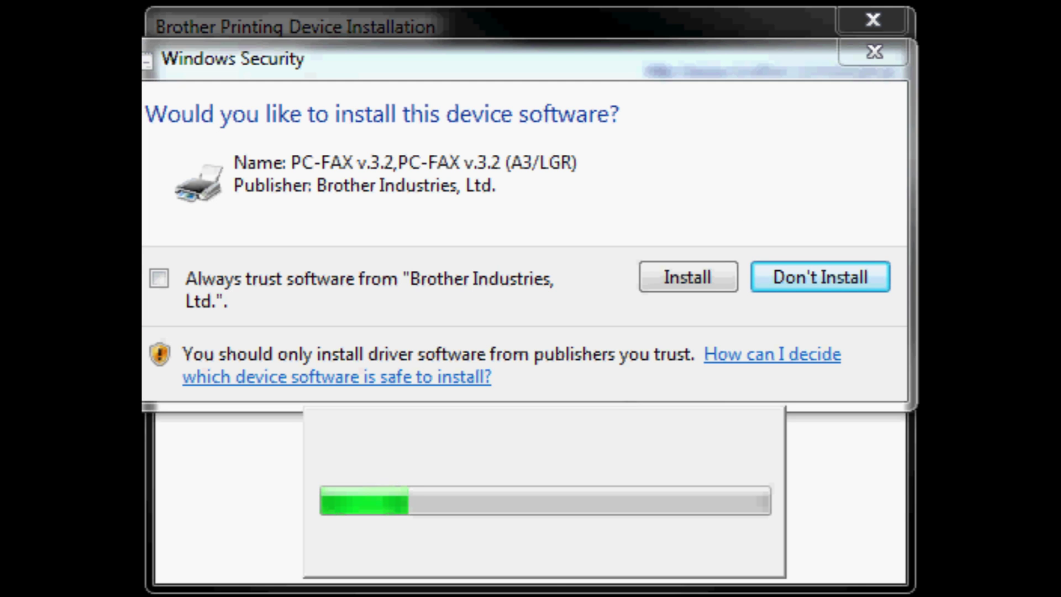
- Allow the PC-FAX device software to install in the Windows Security prompt
left_click(688, 275)
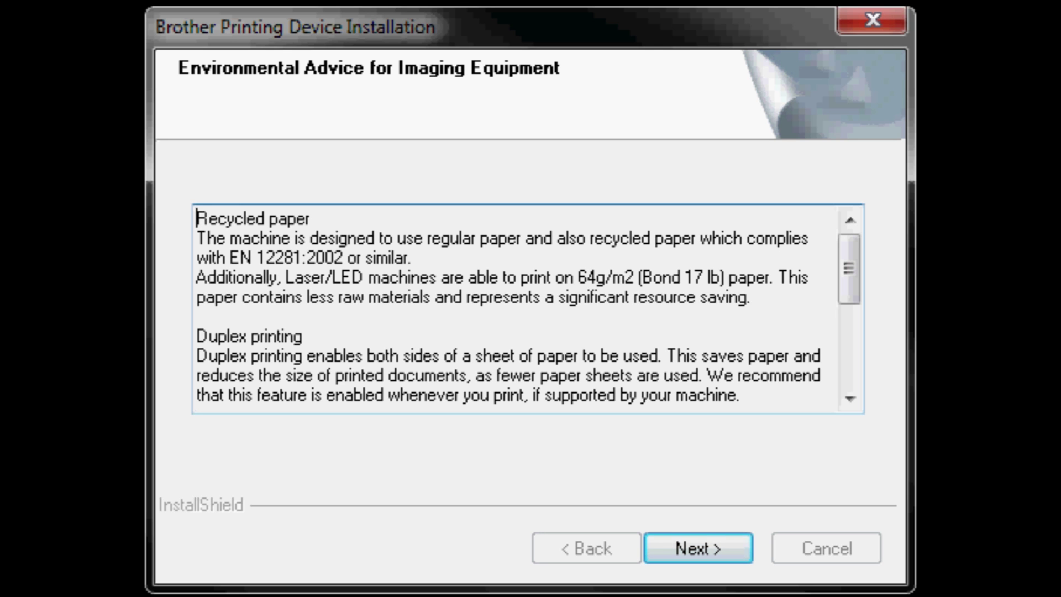
- Advance through Environmental Advice, registration and Setup Complete pages with defaults, restart now kept
left_click(714, 555)
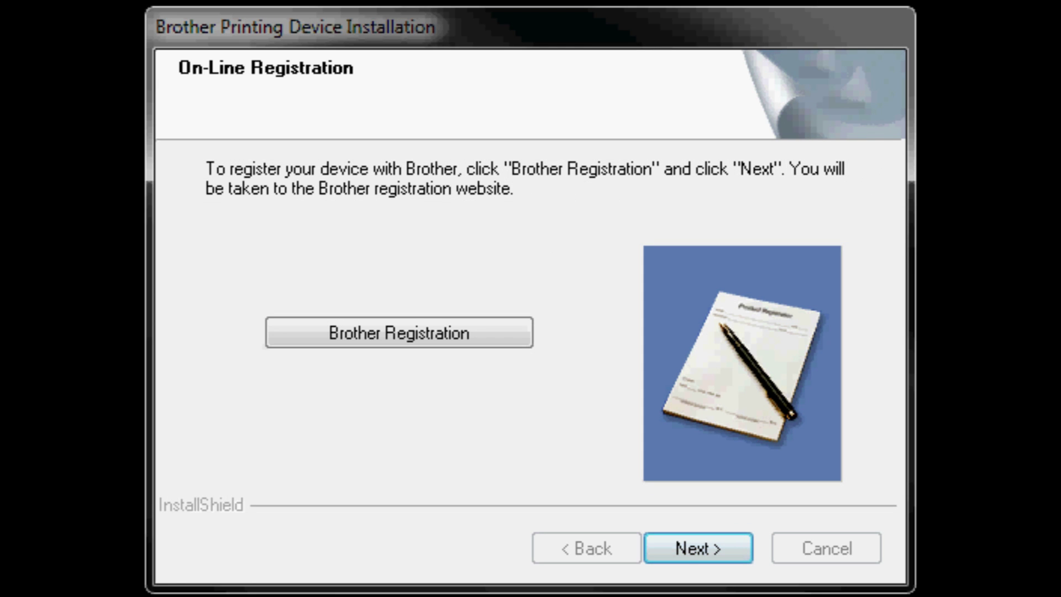
left_click(685, 548)
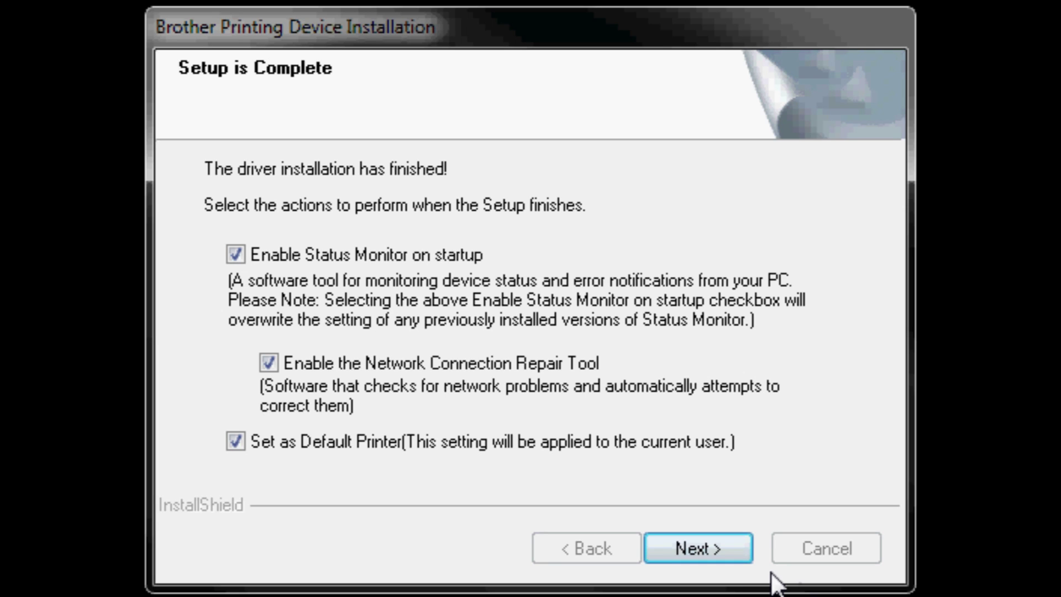
left_click(726, 554)
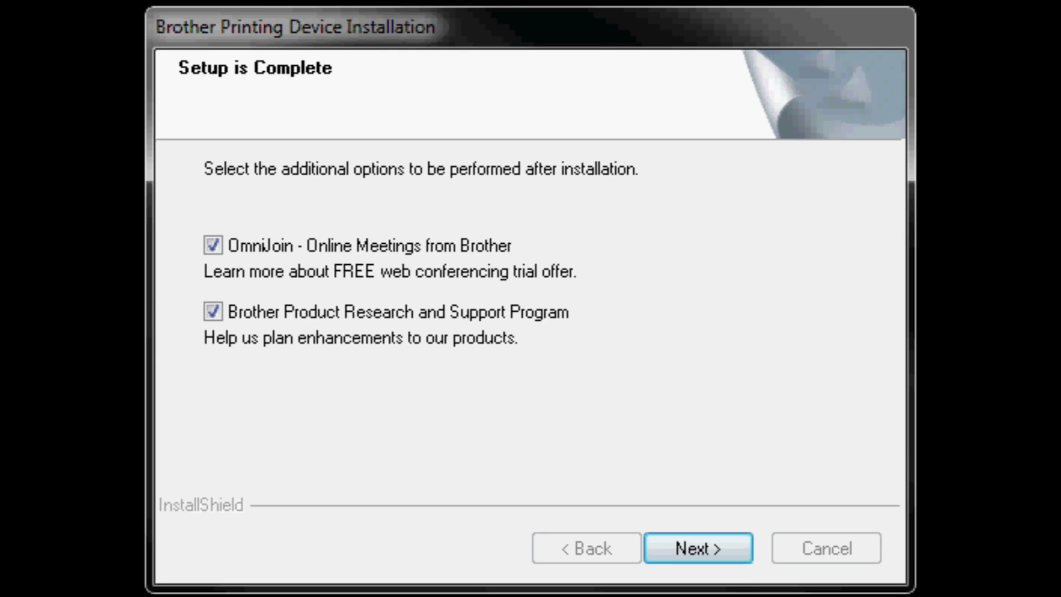
left_click(722, 554)
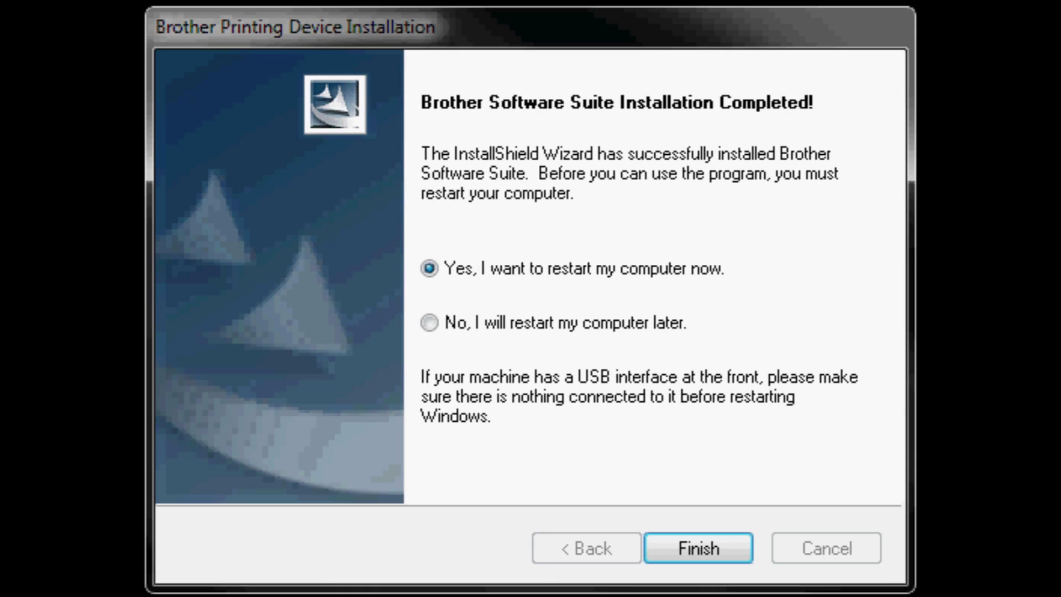